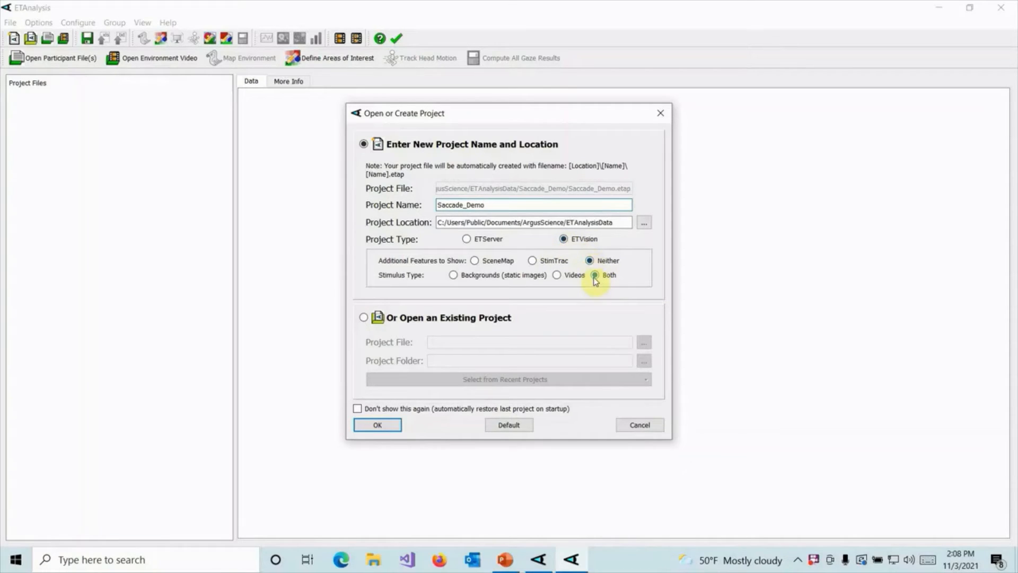
Create the Saccade_Demo project and load the participant file Movie View.csv from the Saccade folder.
click(378, 425)
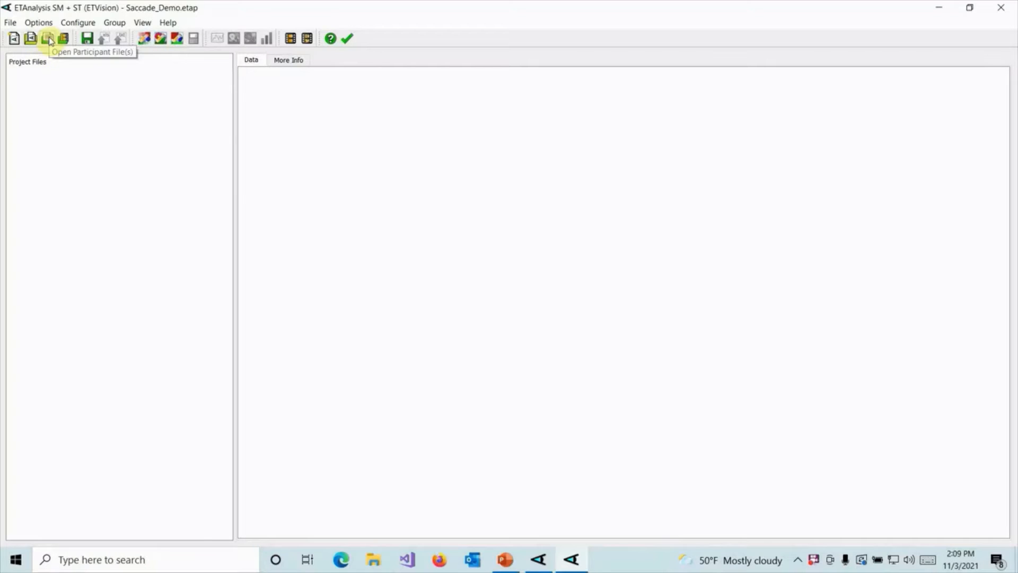
click(49, 39)
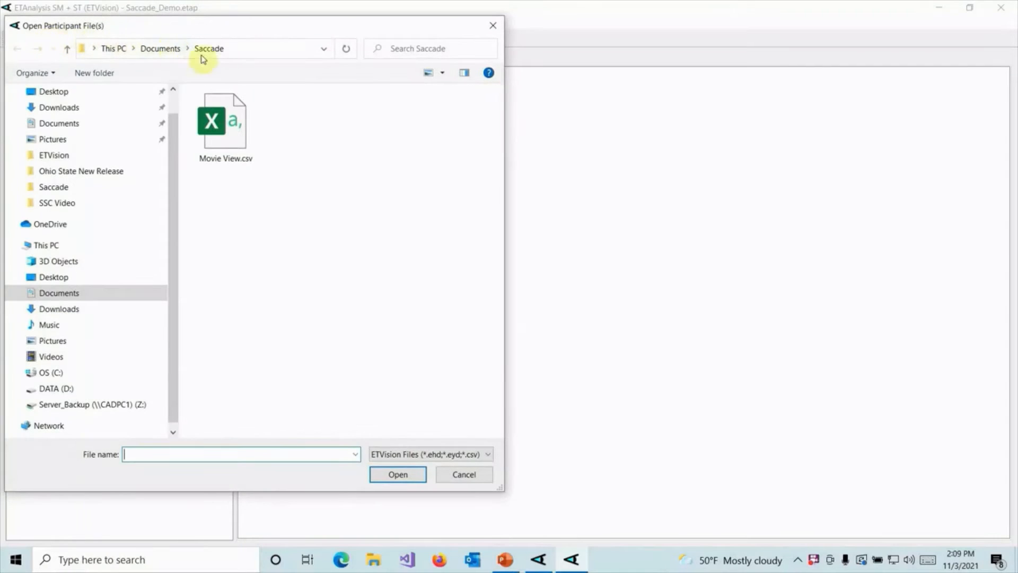
click(225, 134)
double_click(225, 134)
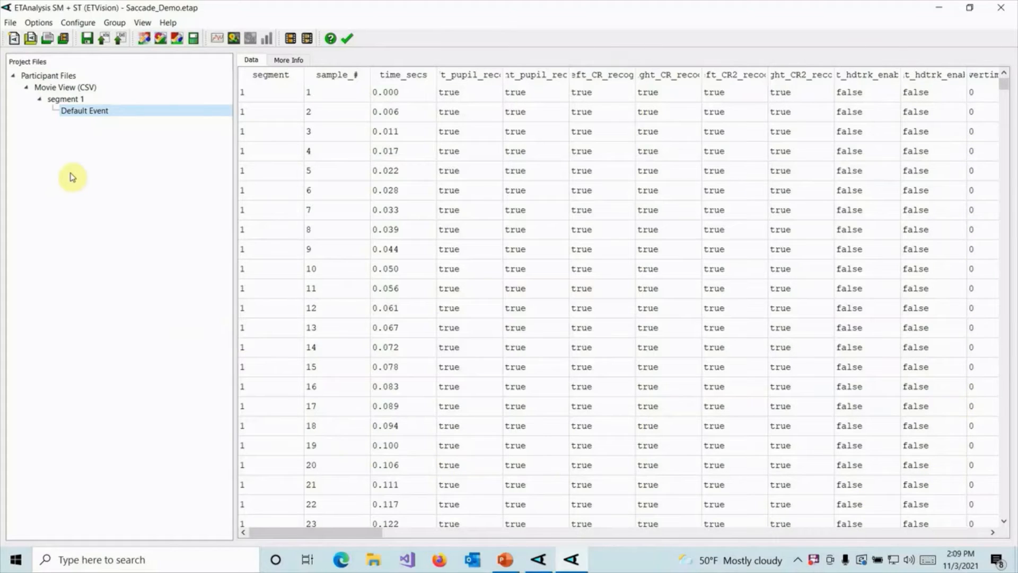
Find fixations in segment 1's Default Event, accepting the 1-degree threshold and 0.1-second minimum duration.
click(90, 112)
right_click(91, 112)
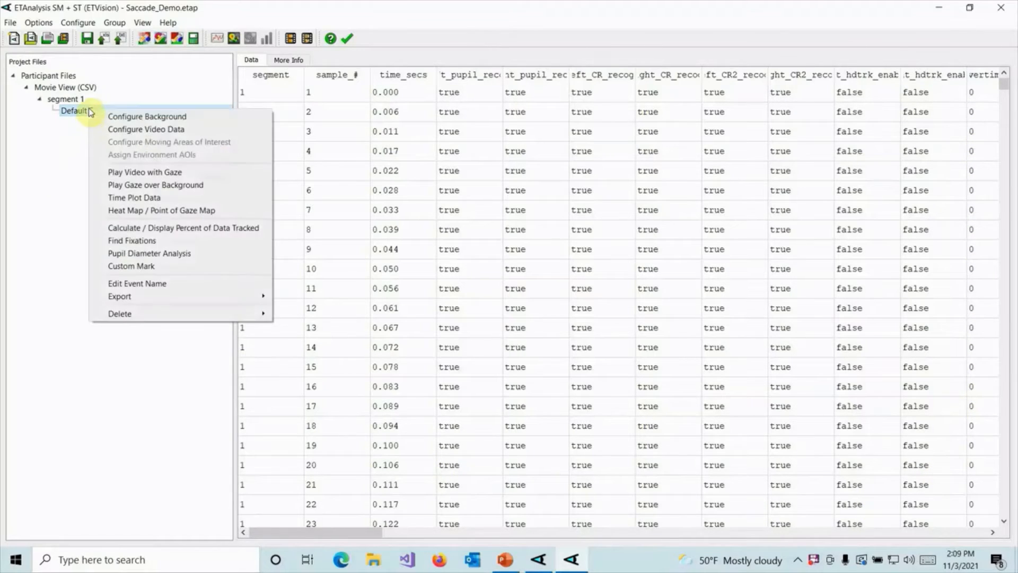
click(123, 244)
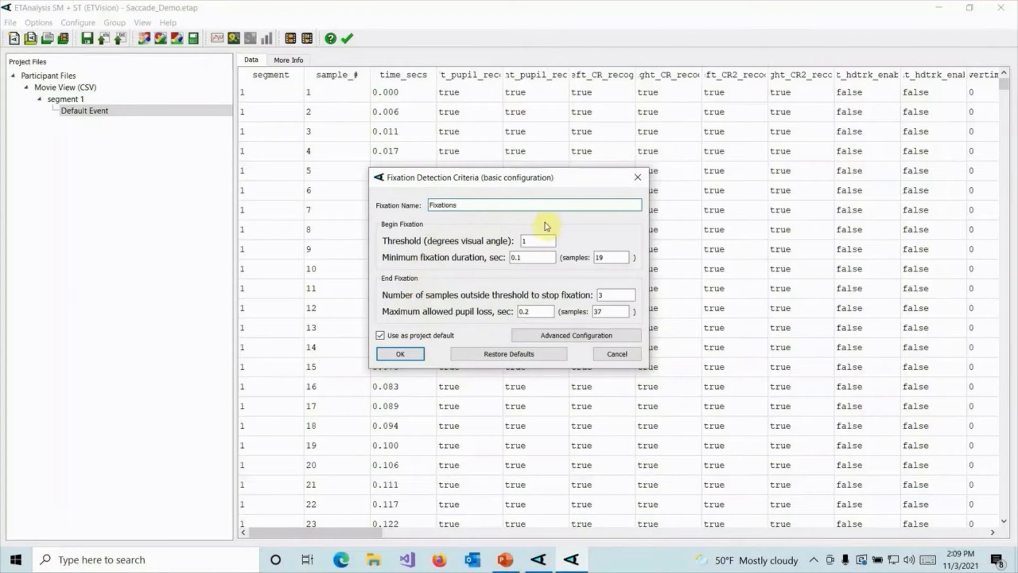
click(400, 354)
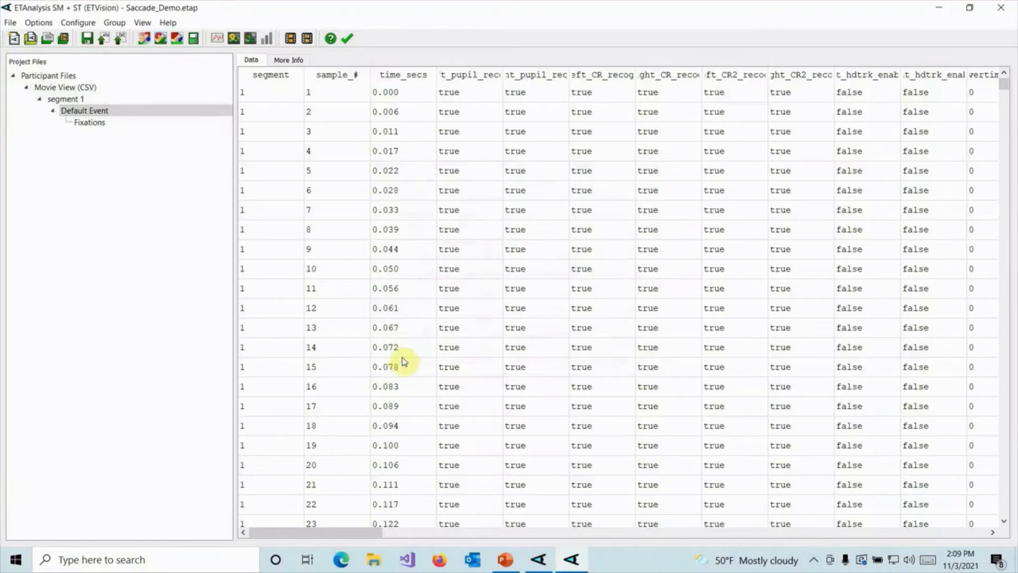
Display the fixation data and find saccades from it, accepting the preset saccade detection criteria.
click(95, 123)
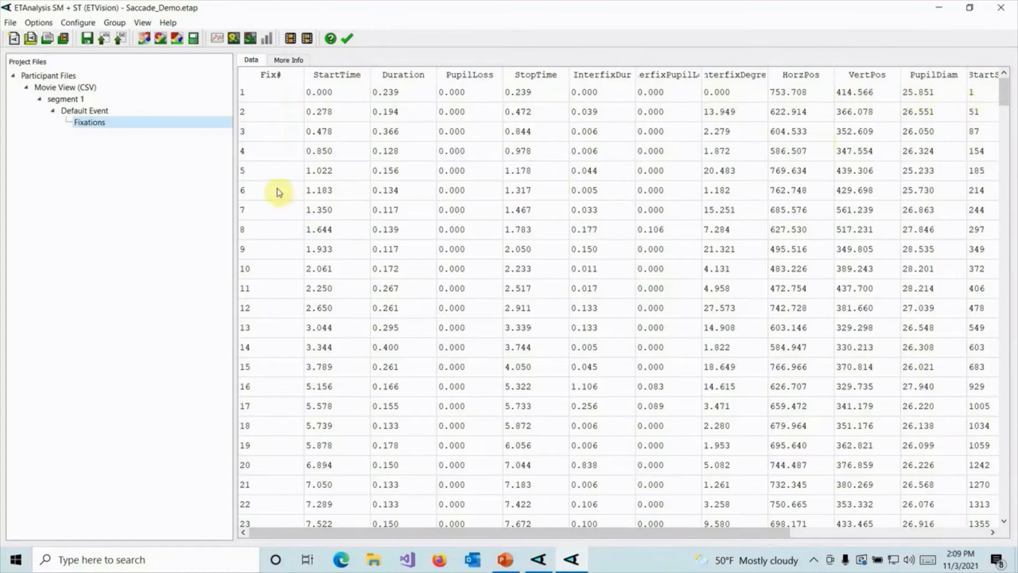
right_click(92, 127)
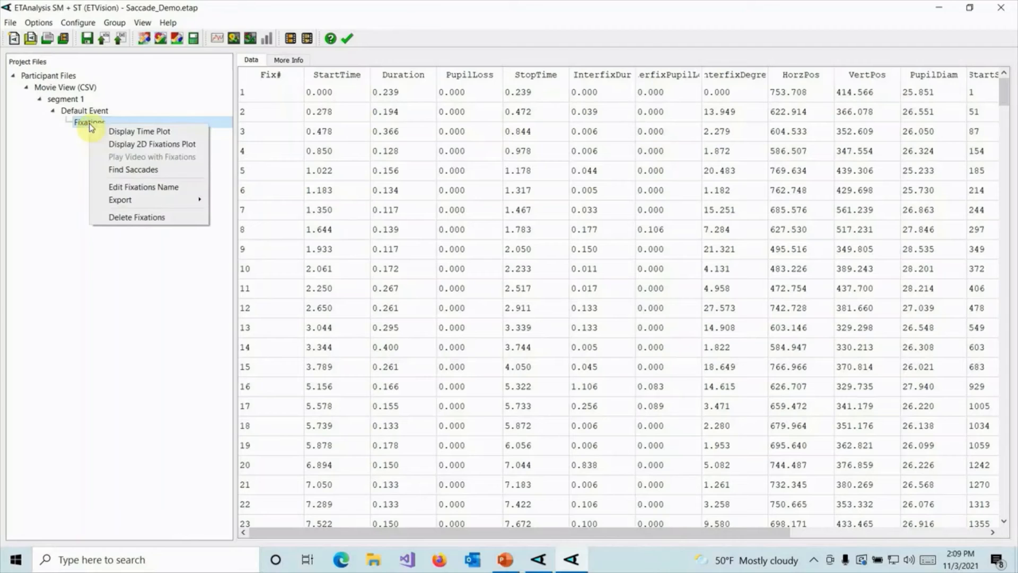
click(116, 171)
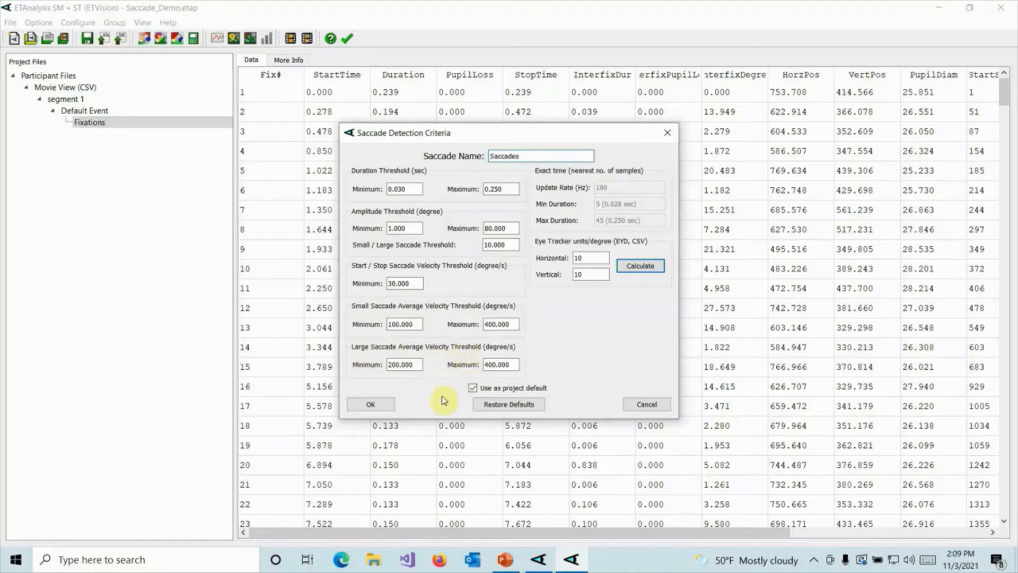
click(380, 405)
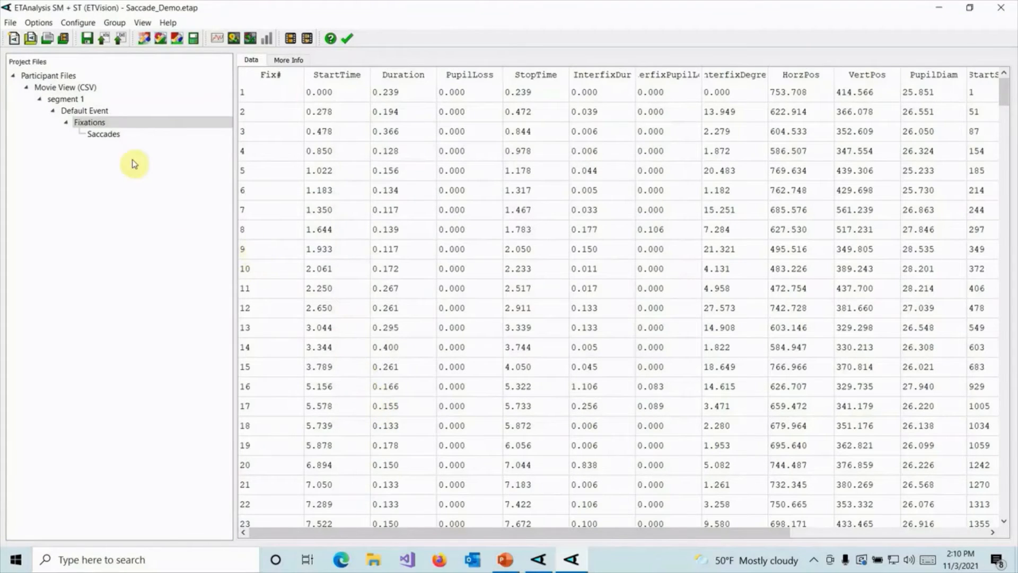
Display the saccade data, widen the AverageVelocity column to show its full heading, and review the columns through StopSample#.
click(105, 134)
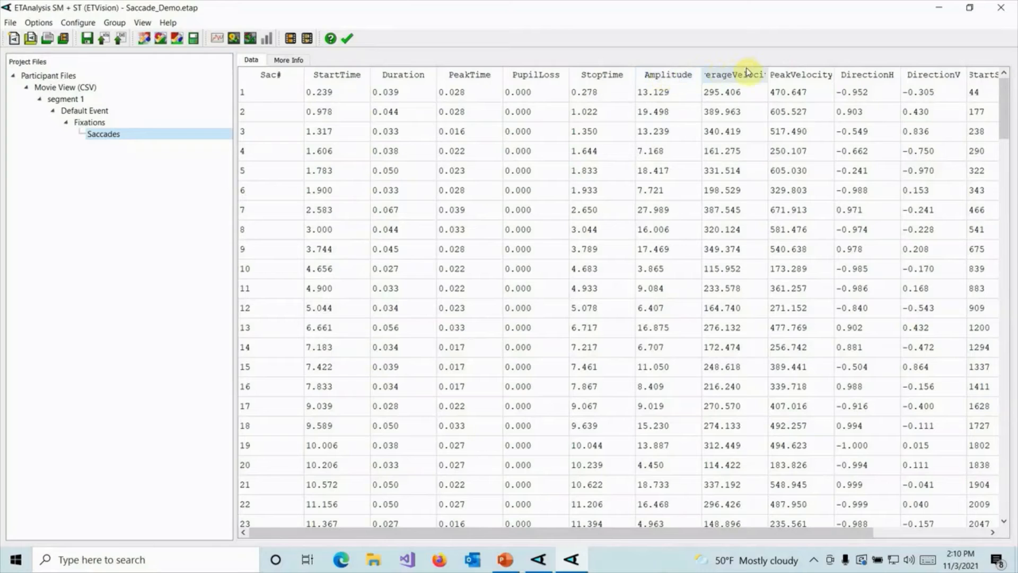
drag(773, 75, 793, 73)
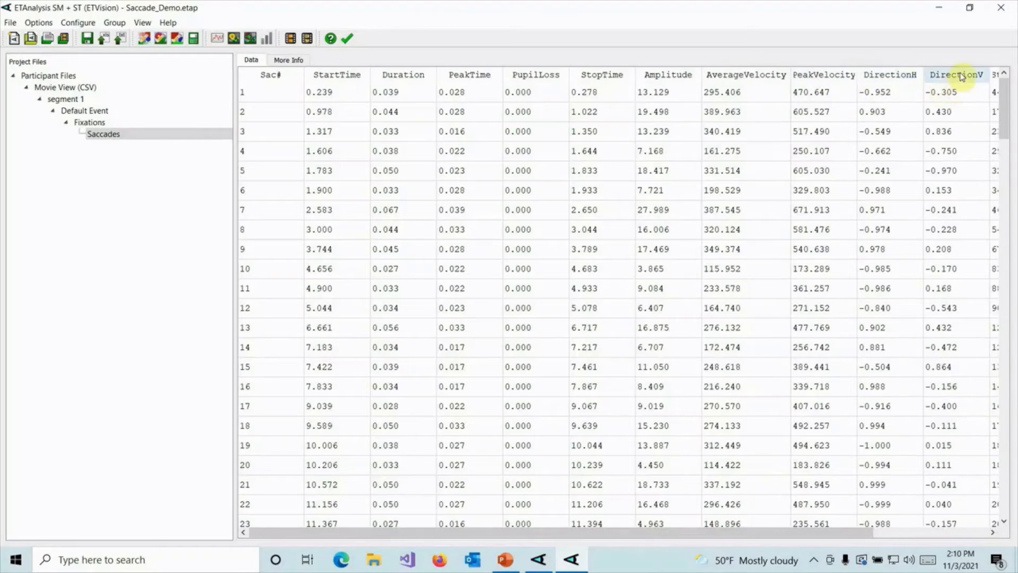
click(993, 532)
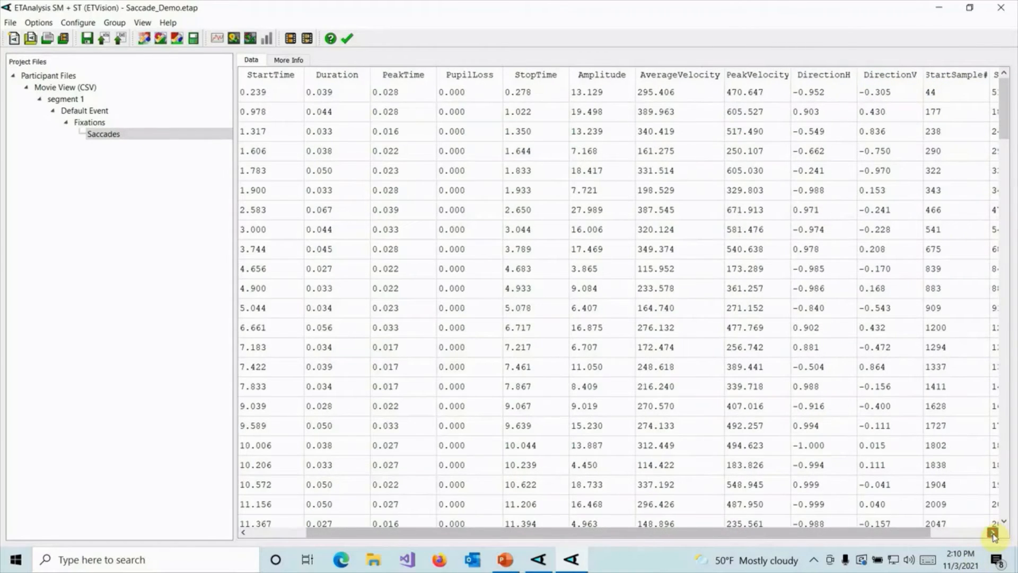
click(993, 533)
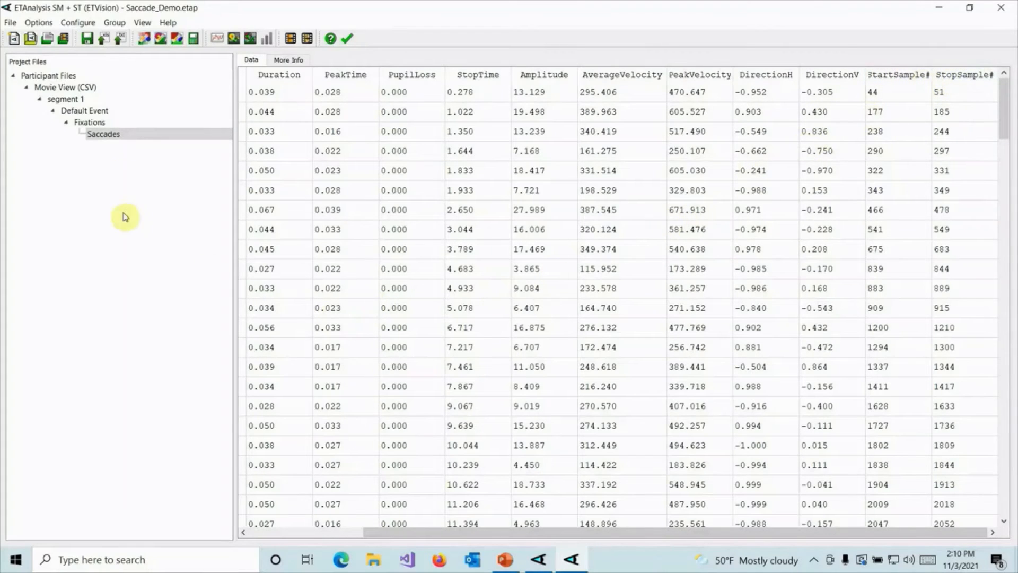
Start configuring a time plot for the saccades with horz_gaze_coord as the first vertical-axis variable.
right_click(119, 137)
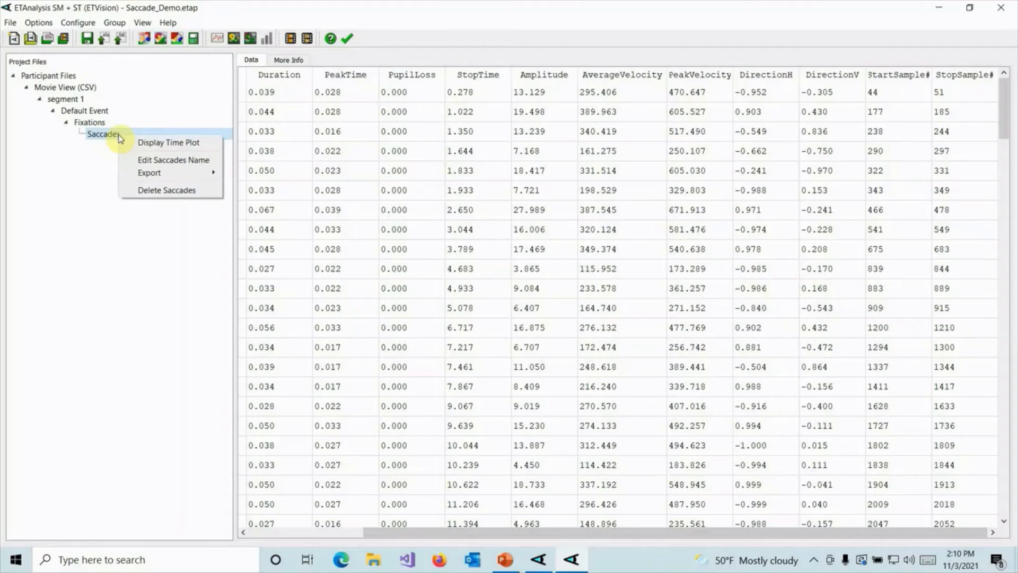
click(157, 143)
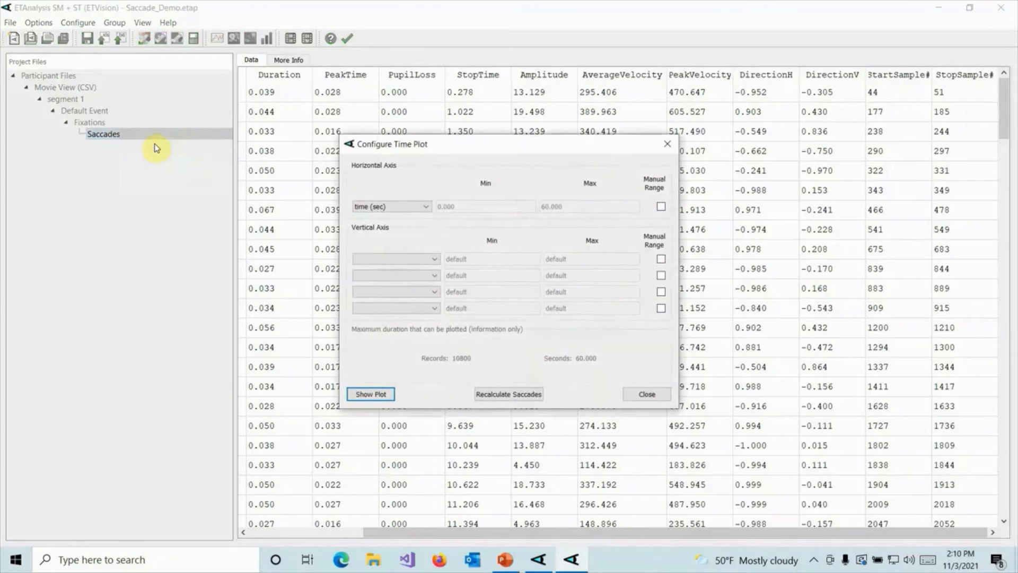
click(438, 258)
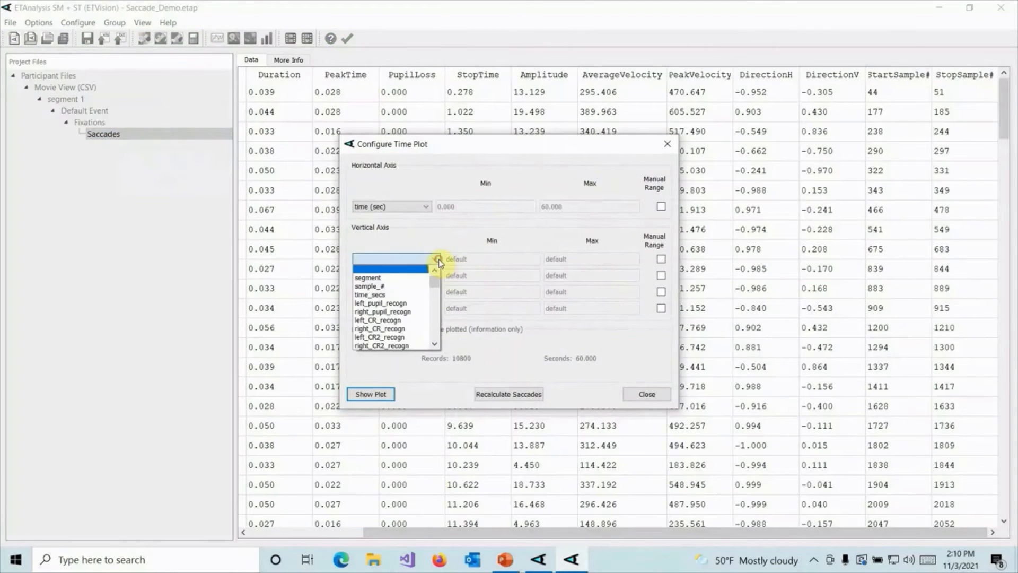
click(434, 345)
click(434, 347)
click(435, 346)
click(435, 346)
click(436, 347)
click(436, 347)
click(436, 346)
click(437, 347)
click(437, 348)
click(437, 347)
click(437, 347)
click(437, 347)
click(437, 347)
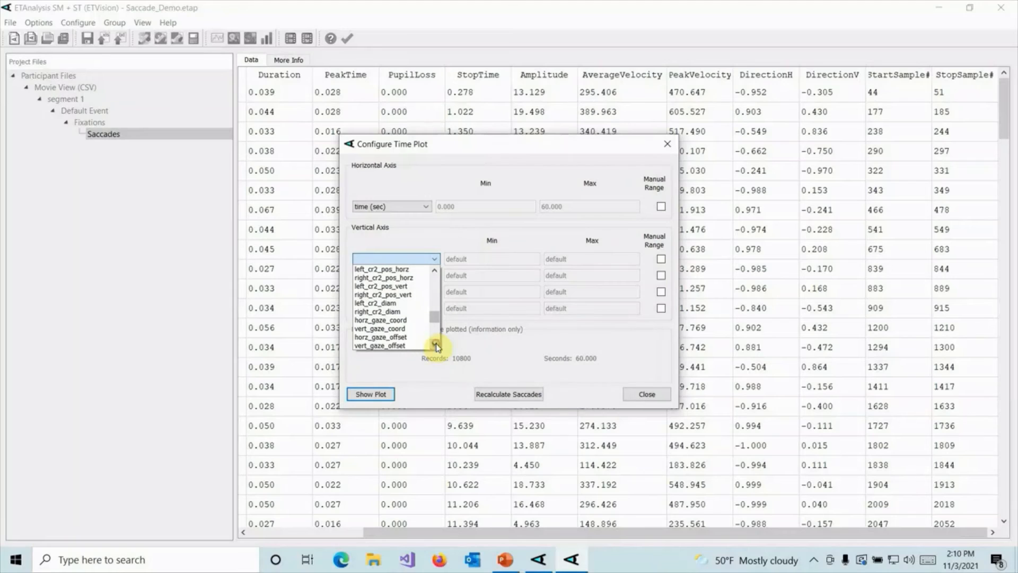
click(381, 320)
Set the second vertical-axis variable of the time plot to vert_gaze_coord.
click(436, 277)
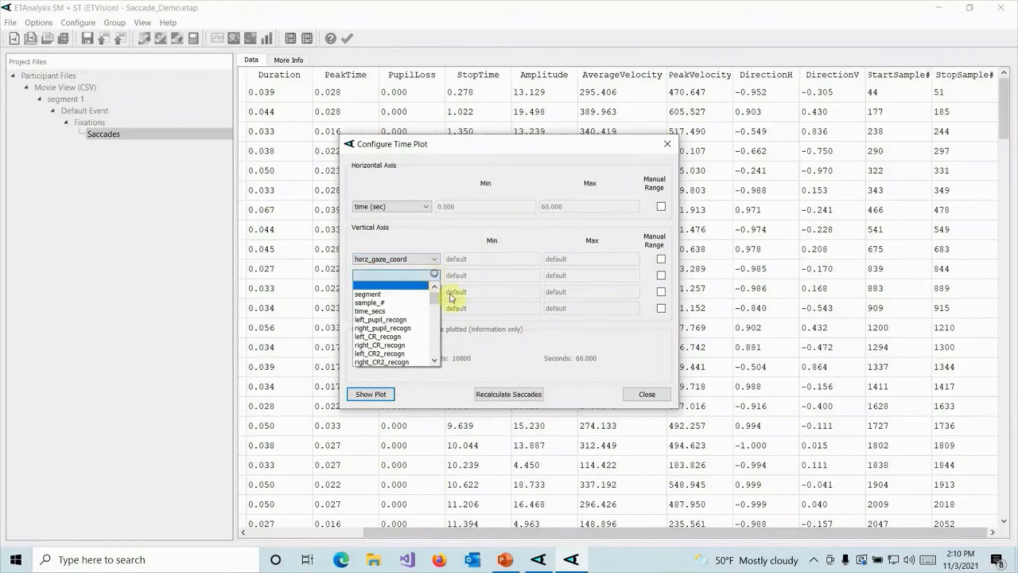
scroll(437, 355, down, 8)
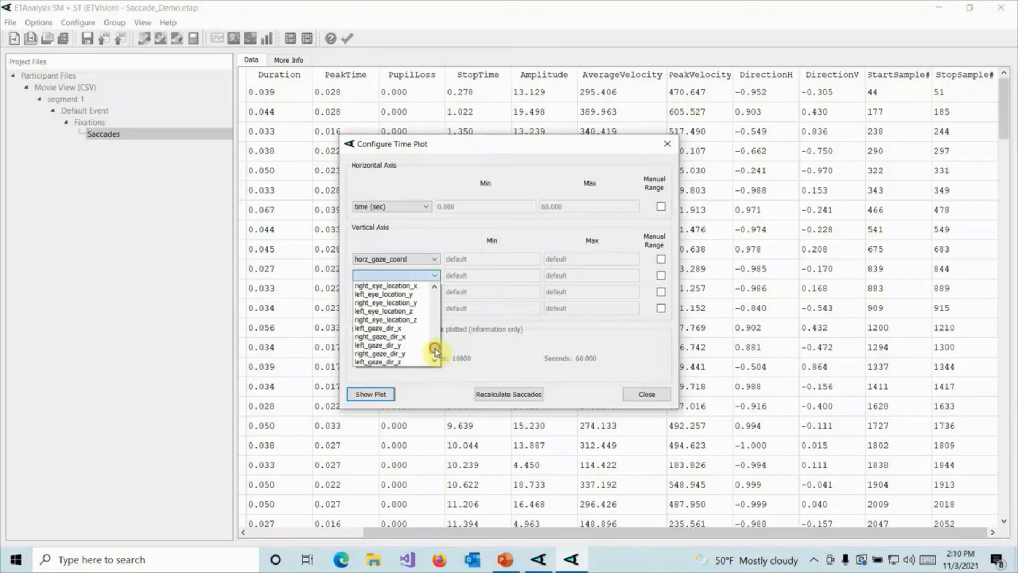
click(436, 289)
click(436, 289)
click(436, 289)
click(436, 289)
click(436, 289)
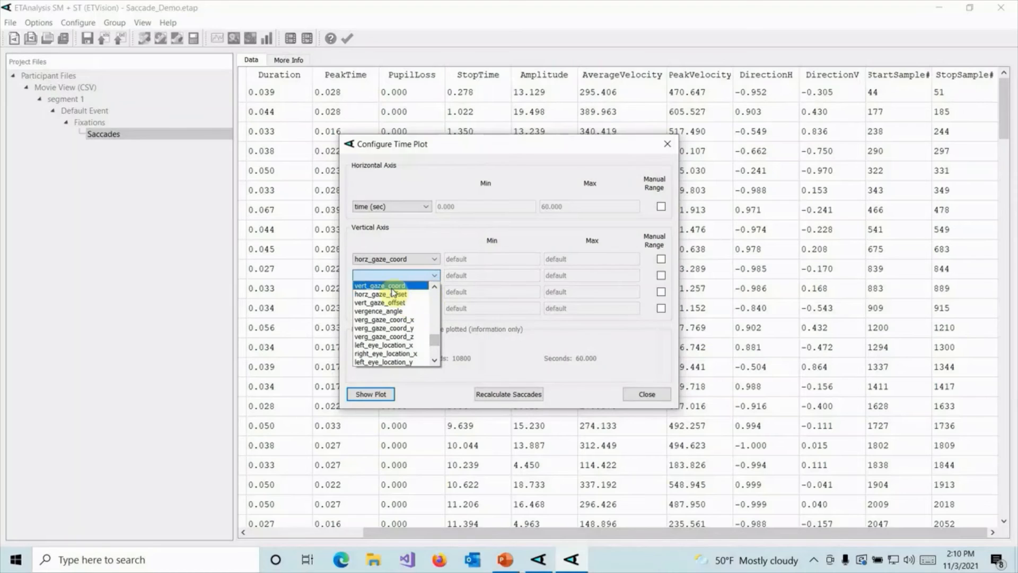
click(392, 287)
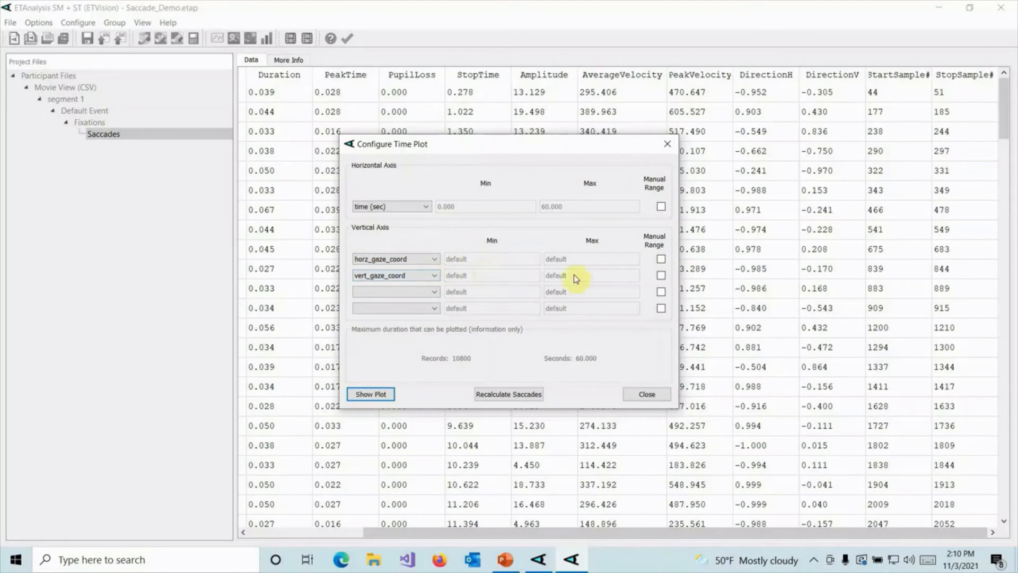
Set manual ranges of 0 to 1280 for both gaze coordinates and show the time plot.
click(661, 260)
click(661, 276)
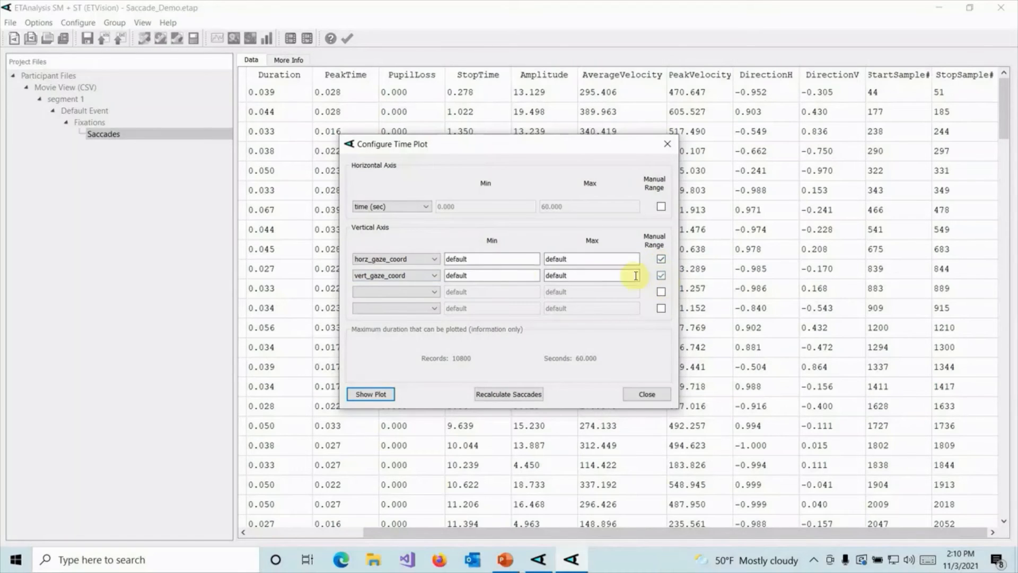
drag(473, 260, 422, 257)
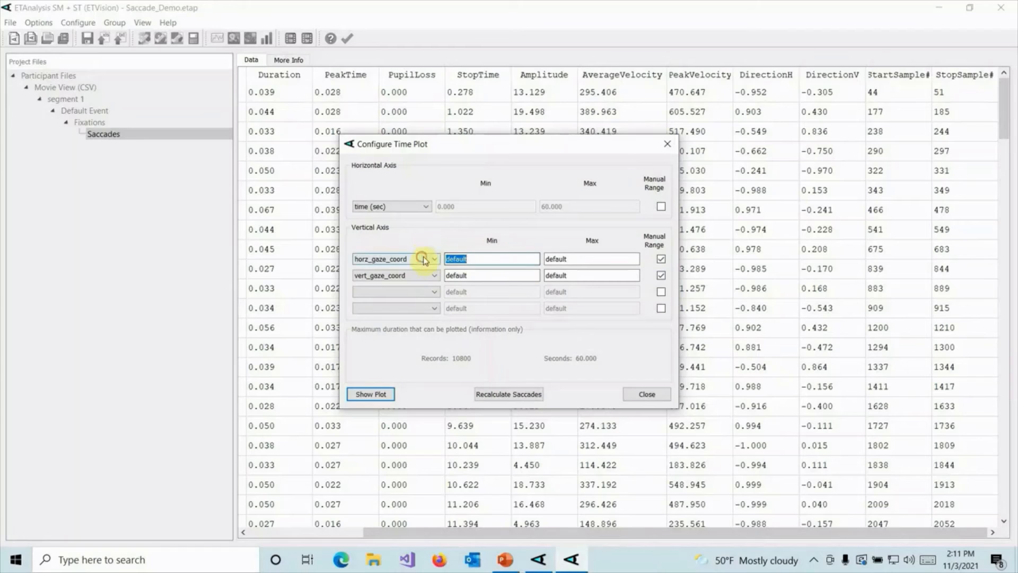
text(0)
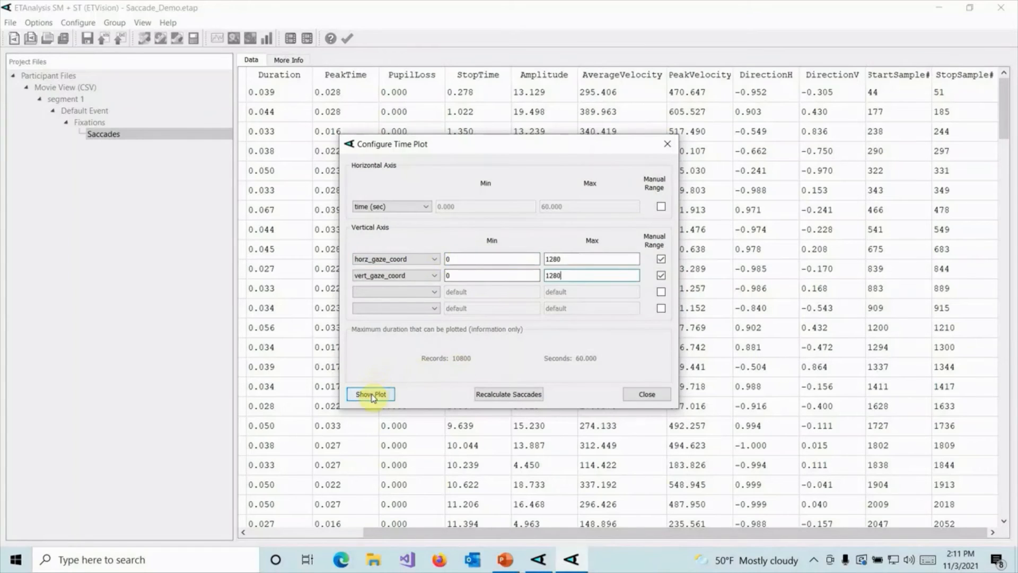
click(371, 395)
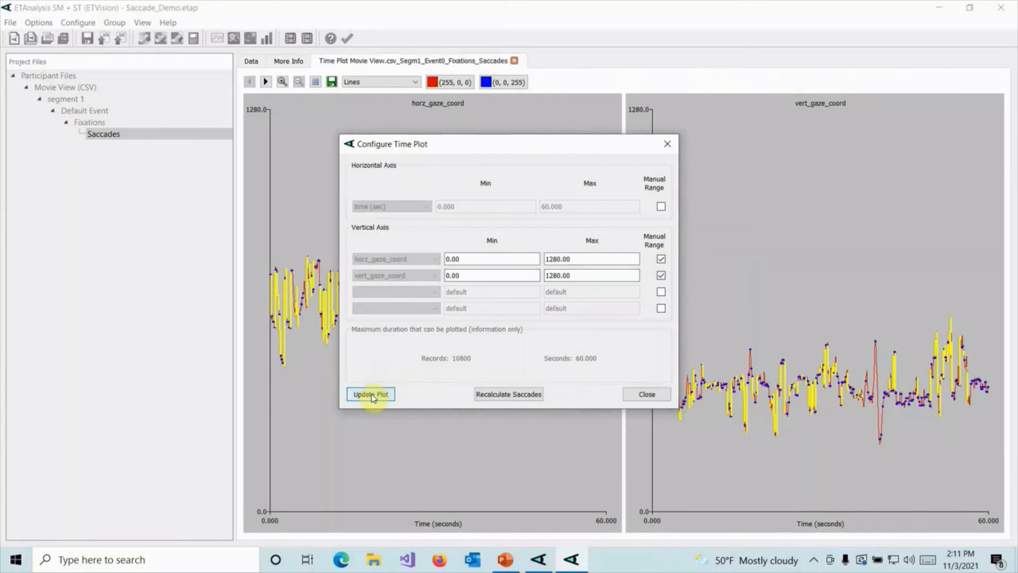
Examine the saccades and fixations in the gaze plots at closer time scales, then close the plot configuration and the time plot.
drag(531, 147, 109, 77)
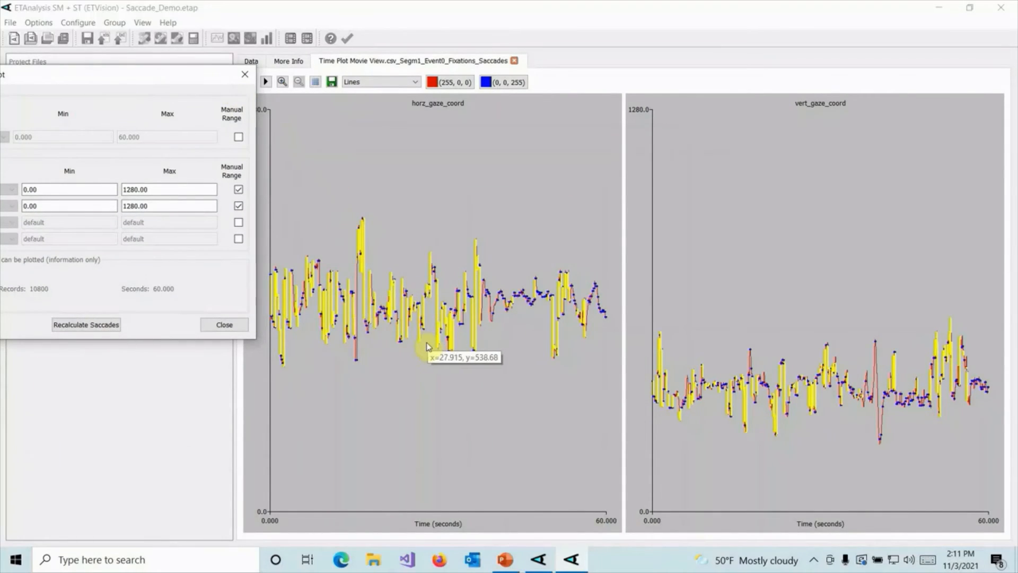
scroll(428, 345, up, 3)
scroll(432, 346, up, 4)
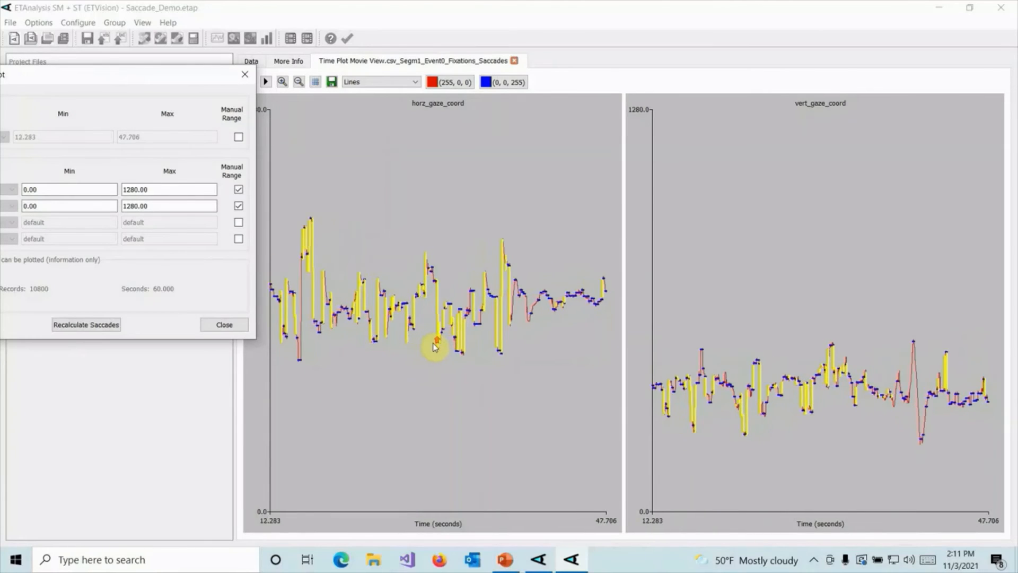
scroll(434, 346, up, 4)
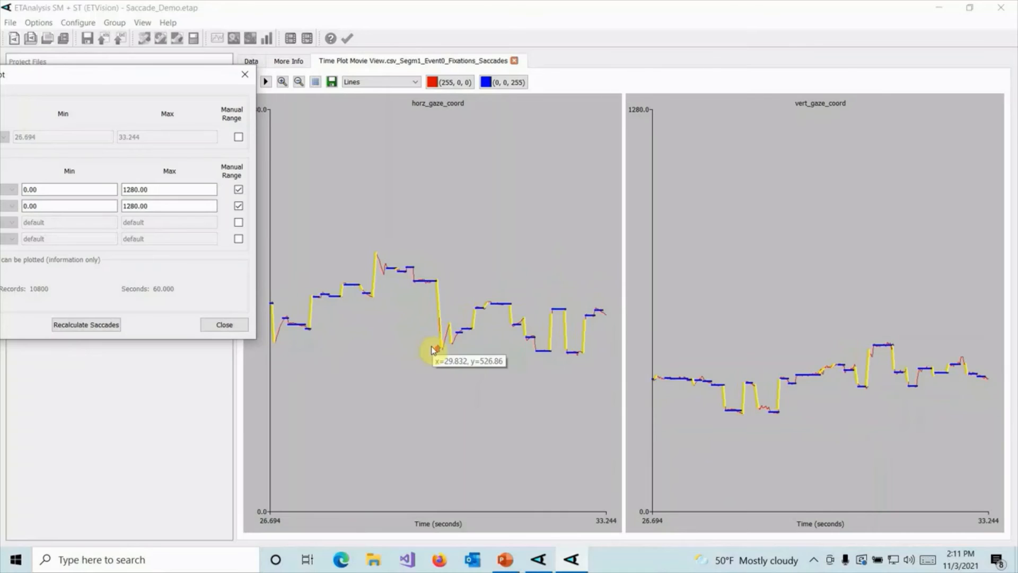
scroll(433, 346, up, 5)
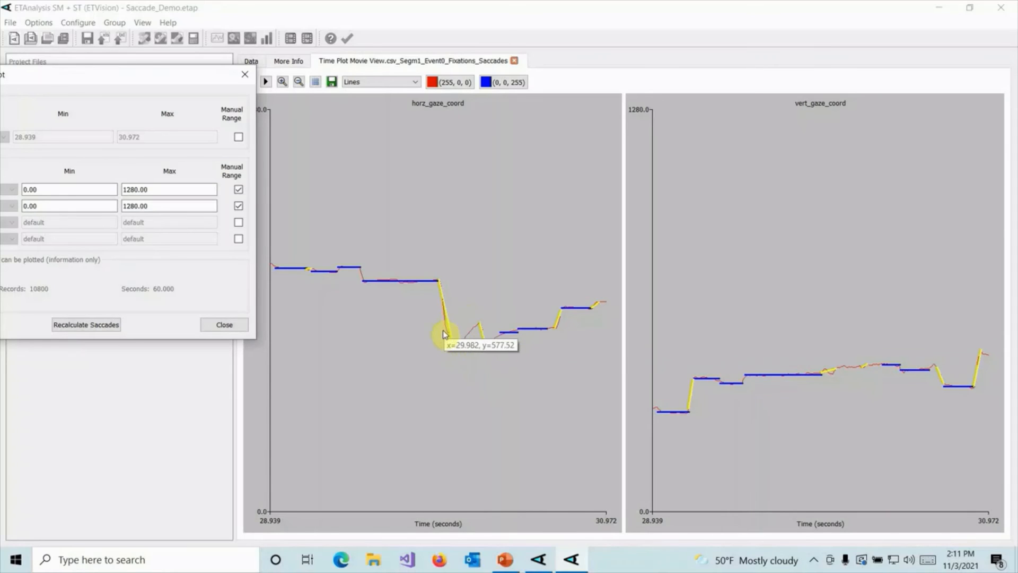
scroll(445, 334, down, 4)
scroll(447, 329, down, 2)
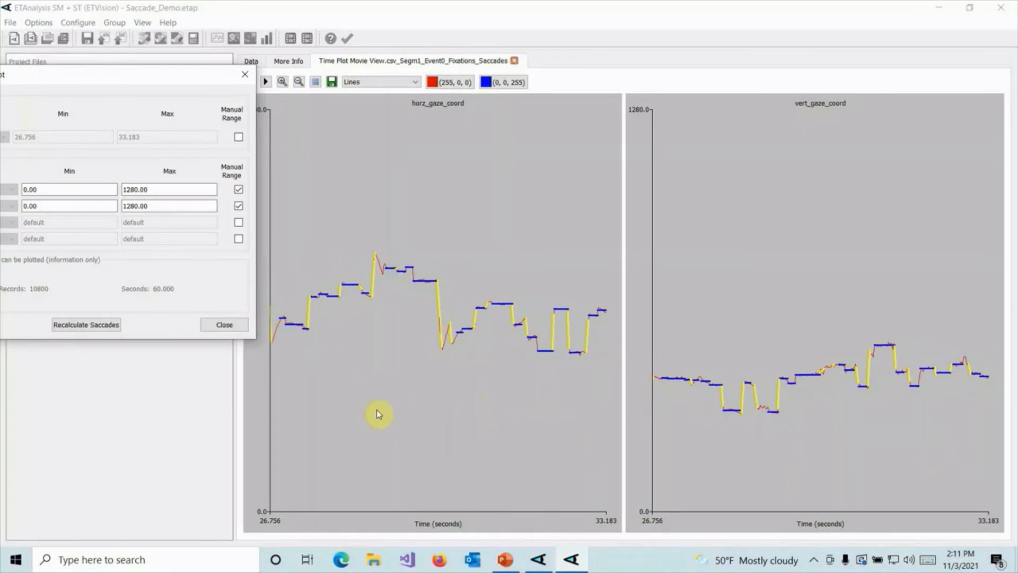
drag(375, 409, 643, 402)
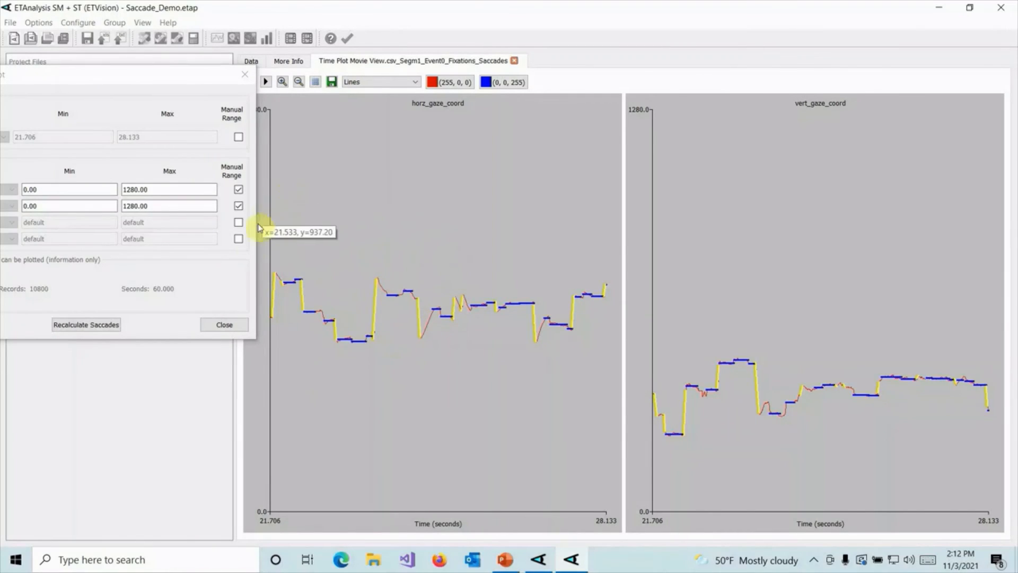
click(227, 326)
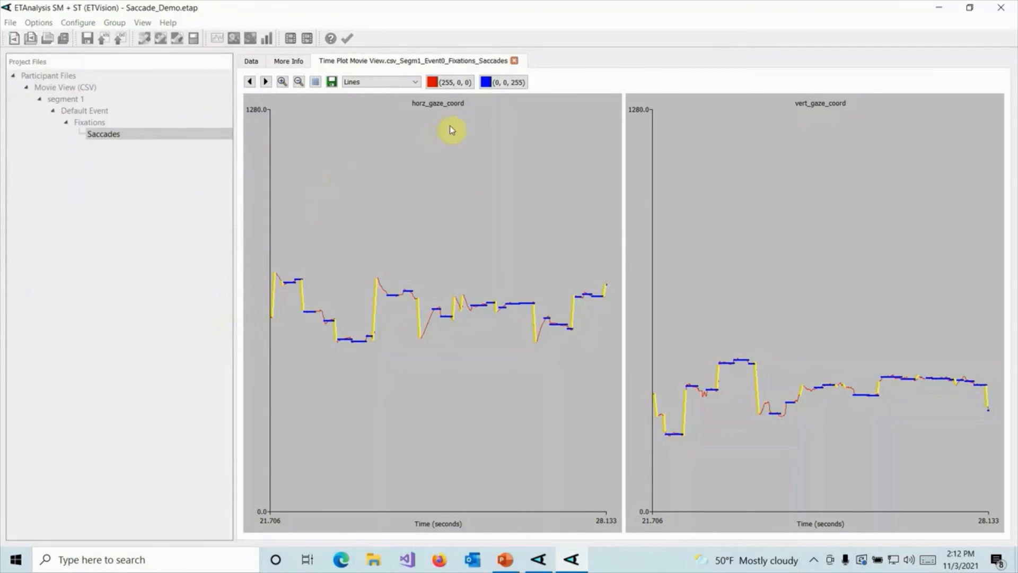
click(514, 61)
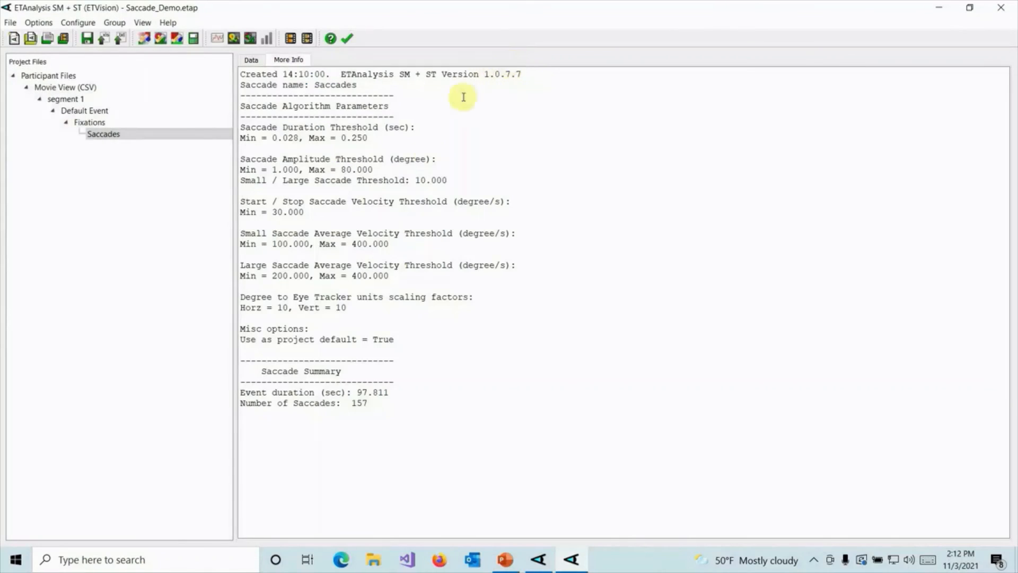